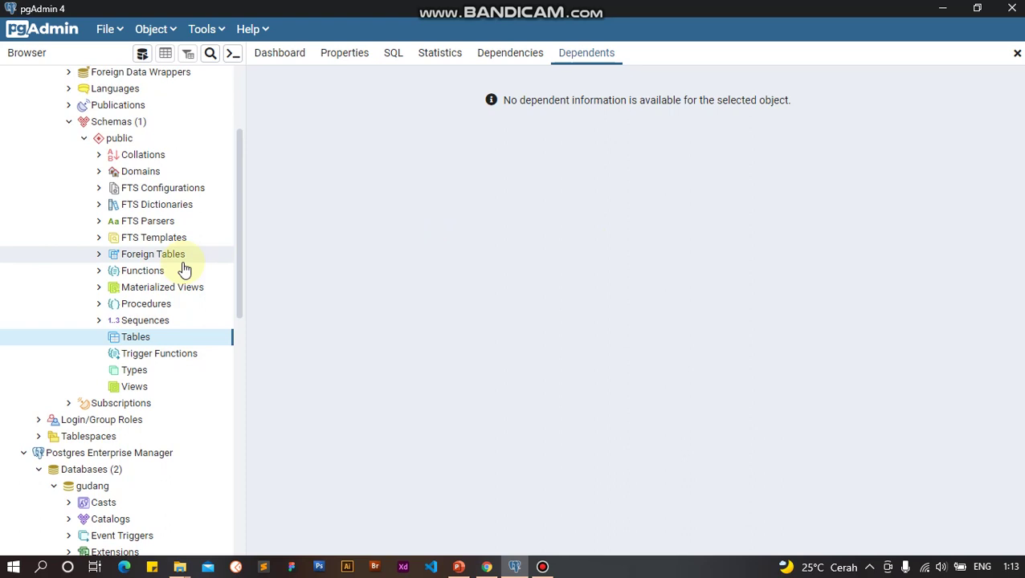
Create a new table named barang under the selected Tables node of the public schema.
{"action": "right_click", "coordinate": [179, 338]}
{"action": "mouse_move", "coordinate": [208, 347]}
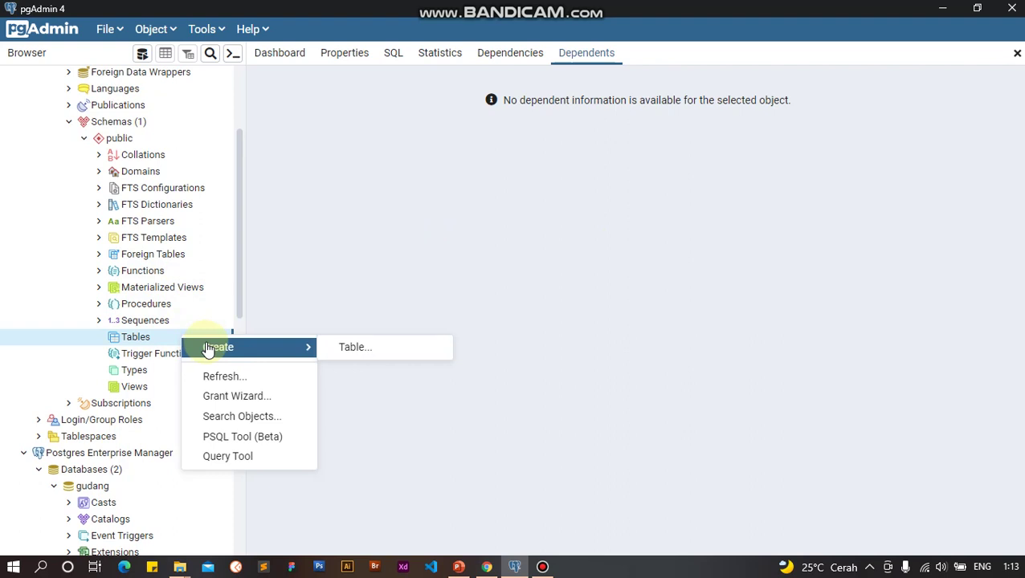
{"action": "left_click", "coordinate": [382, 349]}
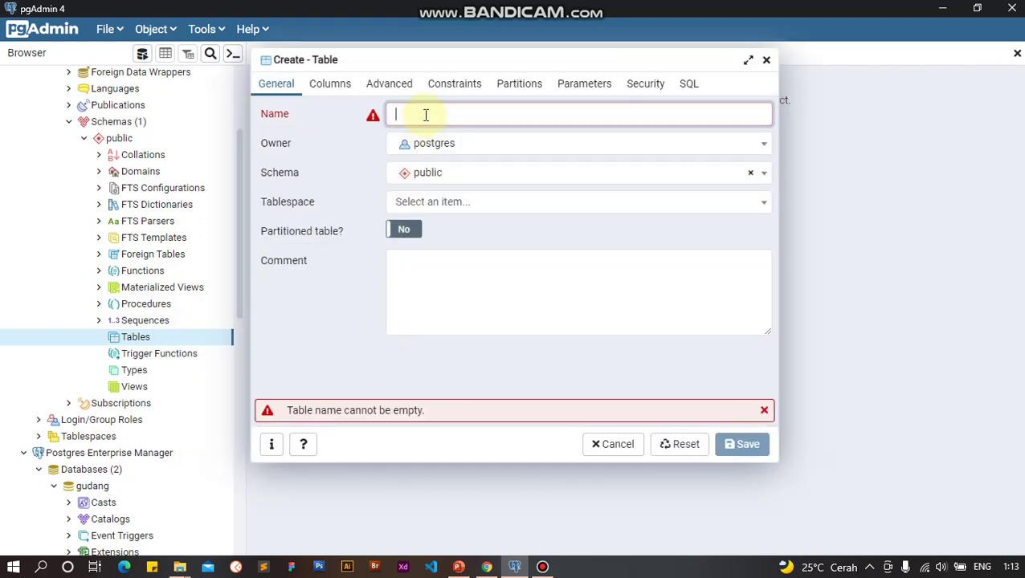
{"action": "type", "text": "barang"}
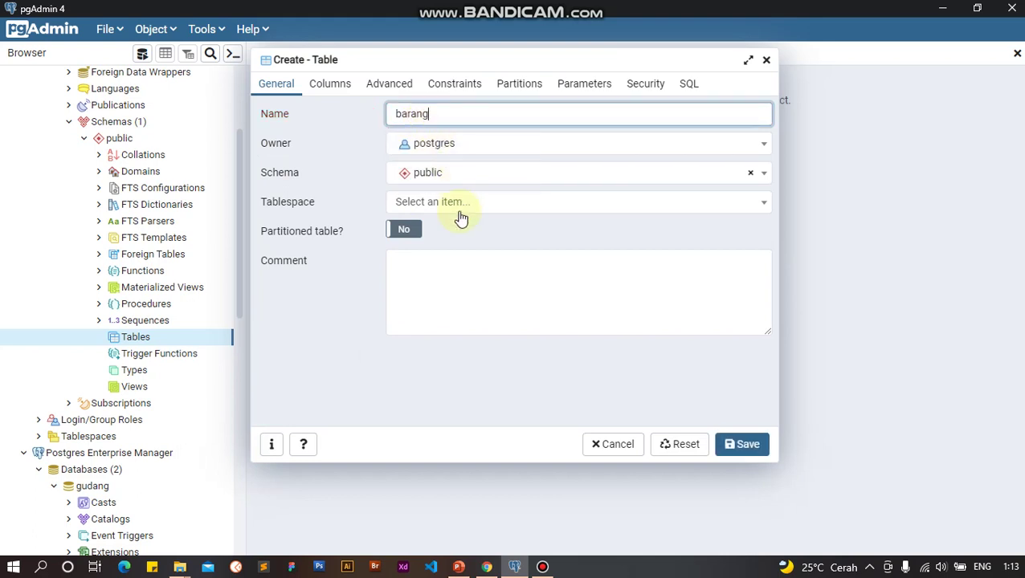
Add a first column to the barang table named kode_brg with the data type character.
{"action": "left_click", "coordinate": [340, 90]}
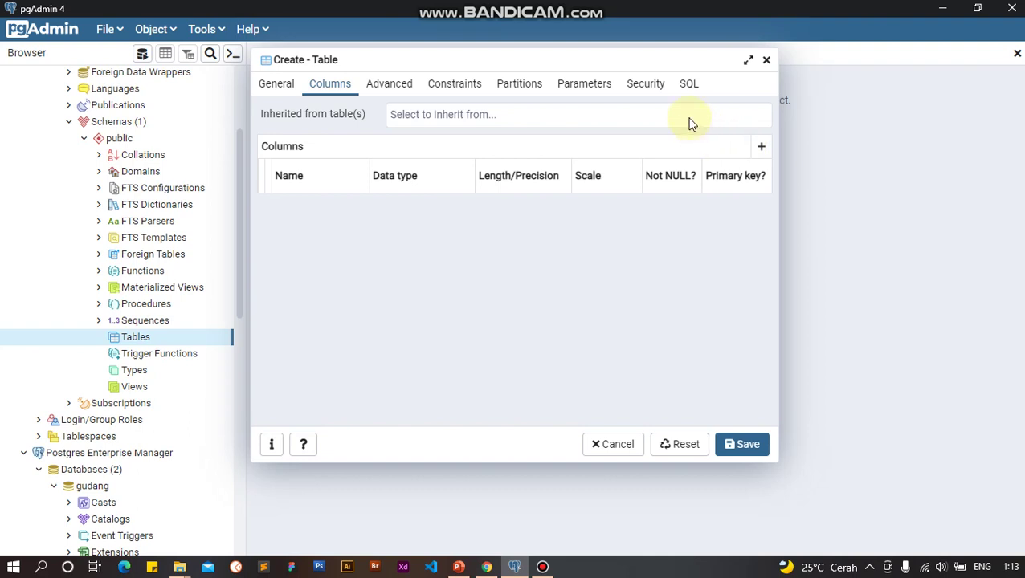
{"action": "left_click", "coordinate": [689, 123]}
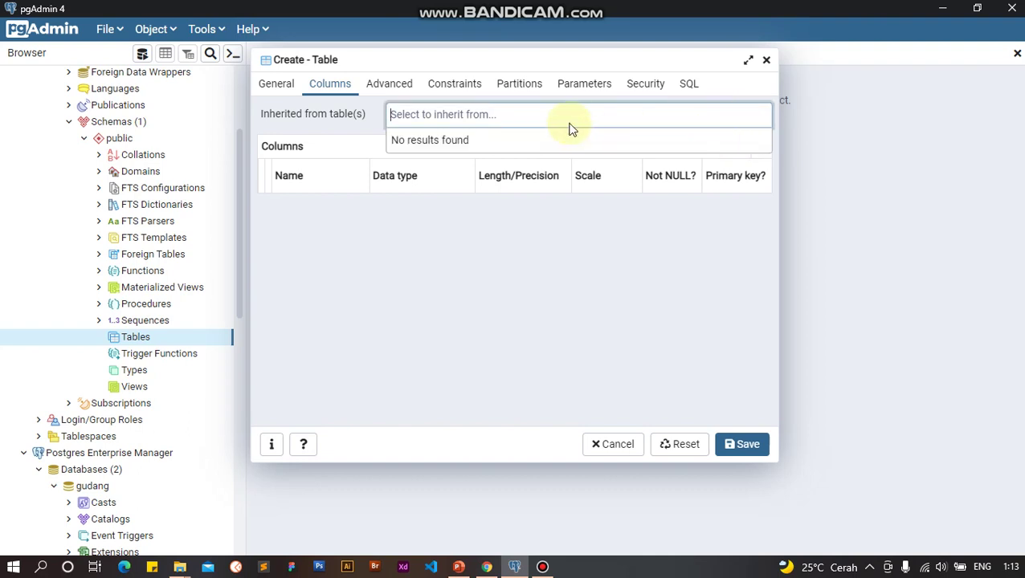
{"action": "left_click", "coordinate": [577, 146]}
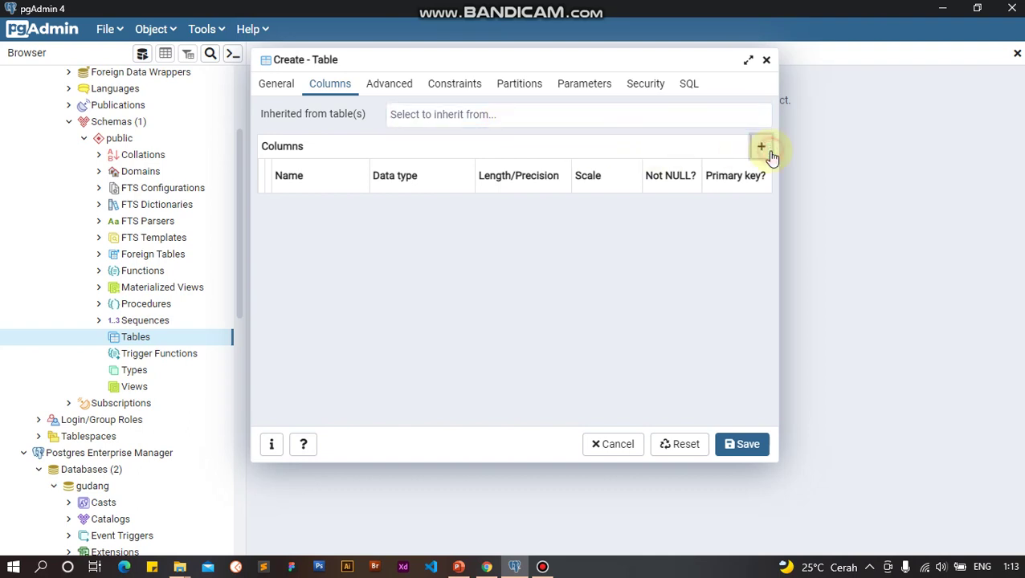
{"action": "left_click", "coordinate": [328, 212]}
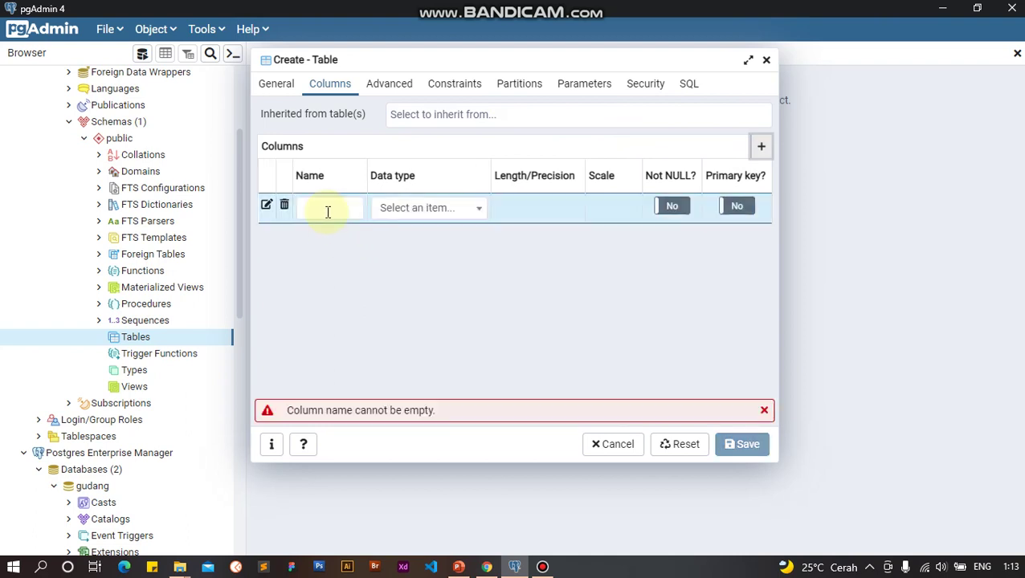
{"action": "type", "text": "kode"}
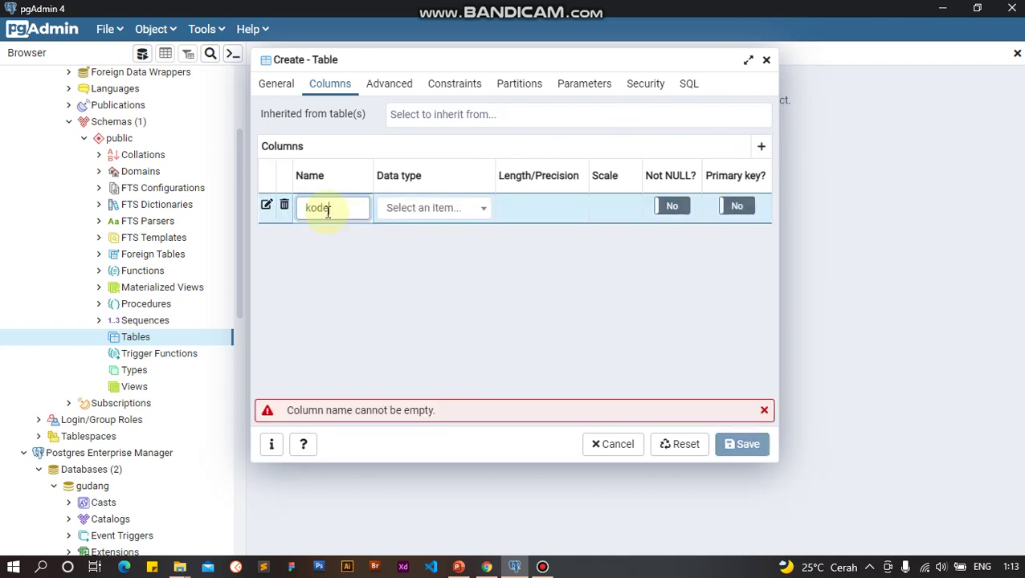
{"action": "type", "text": "_brg"}
{"action": "key", "text": "Tab"}
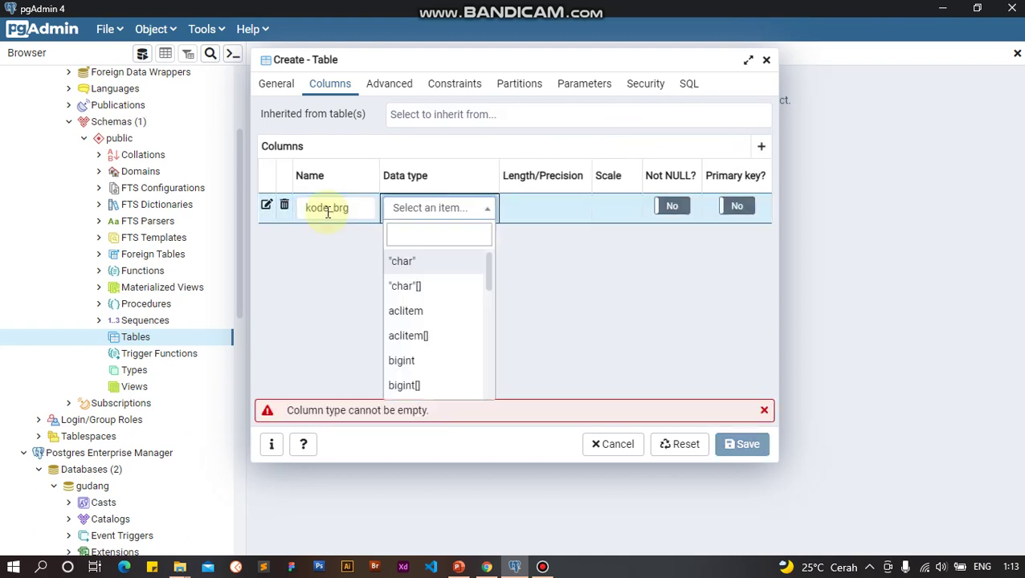
{"action": "left_click", "coordinate": [410, 227]}
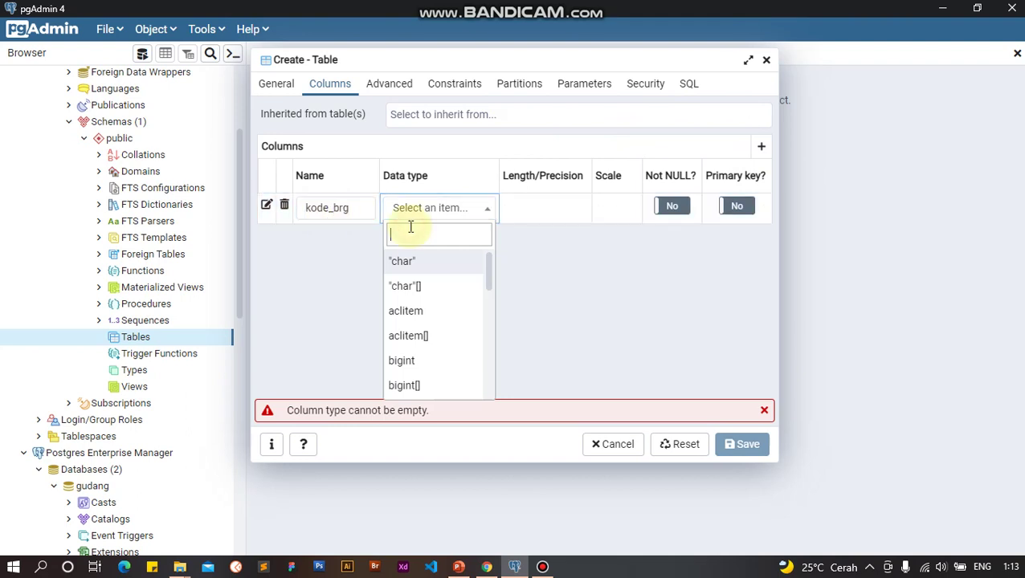
{"action": "type", "text": "character"}
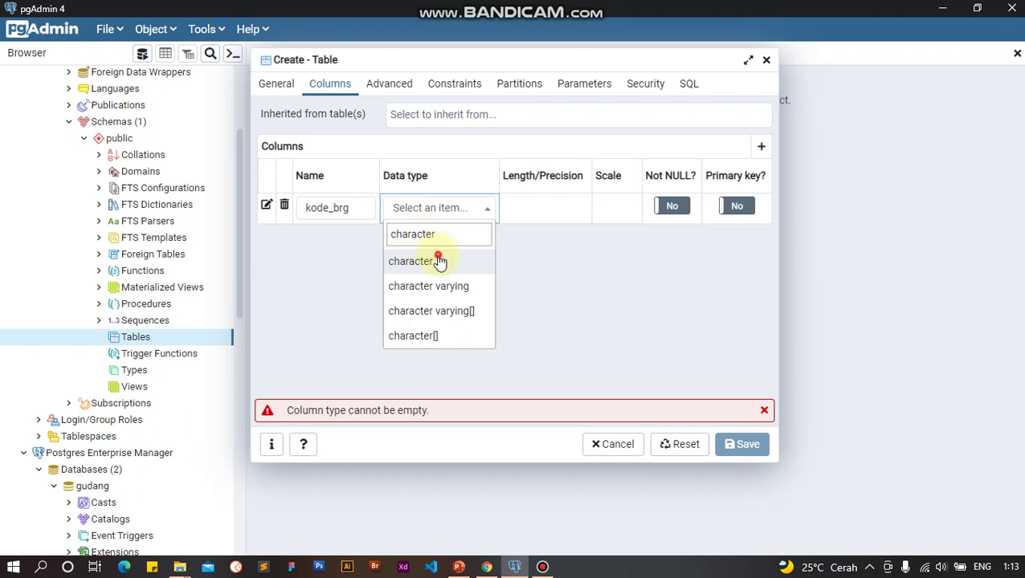
Set the kode_brg column's length to 4 and make it the primary key, with Not NULL set to No.
{"action": "left_click", "coordinate": [551, 217]}
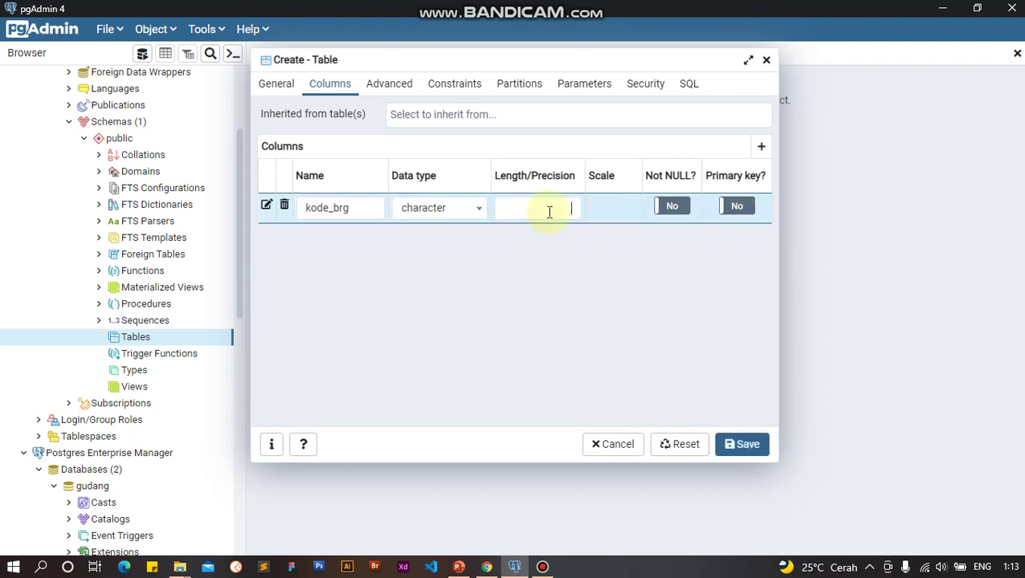
{"action": "left_click", "coordinate": [549, 211]}
{"action": "type", "text": "4"}
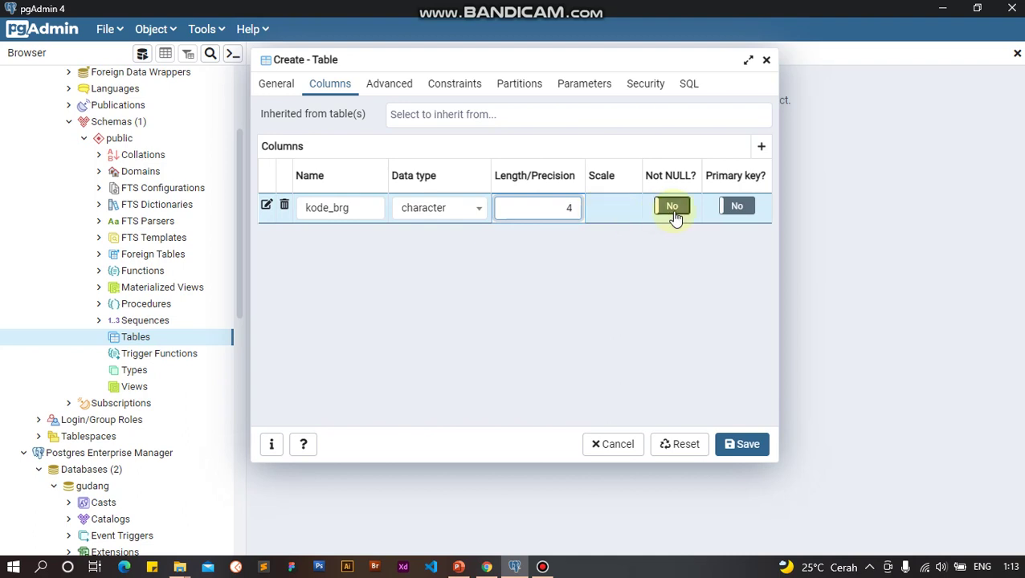
{"action": "left_click", "coordinate": [673, 213]}
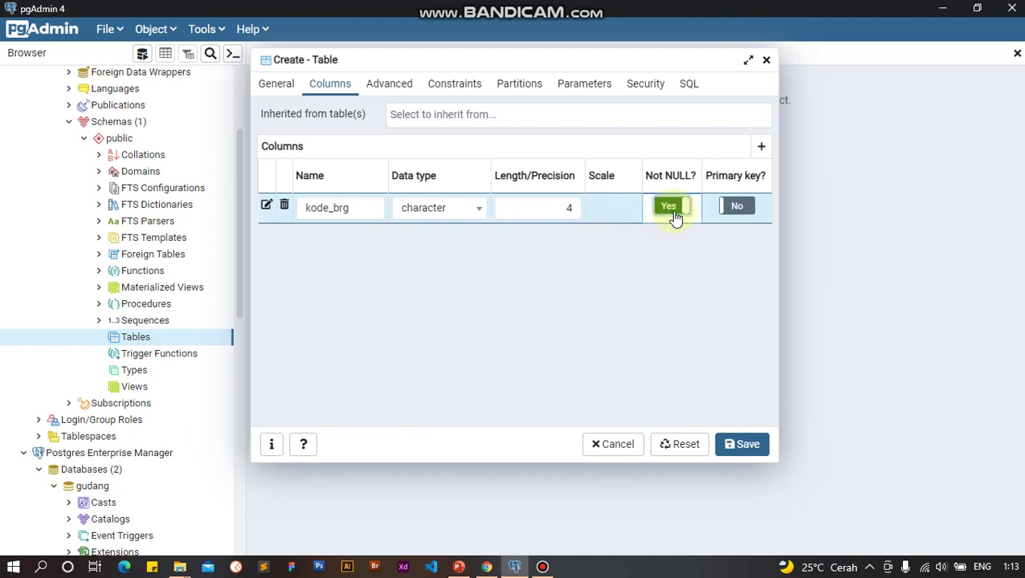
{"action": "left_click", "coordinate": [735, 208]}
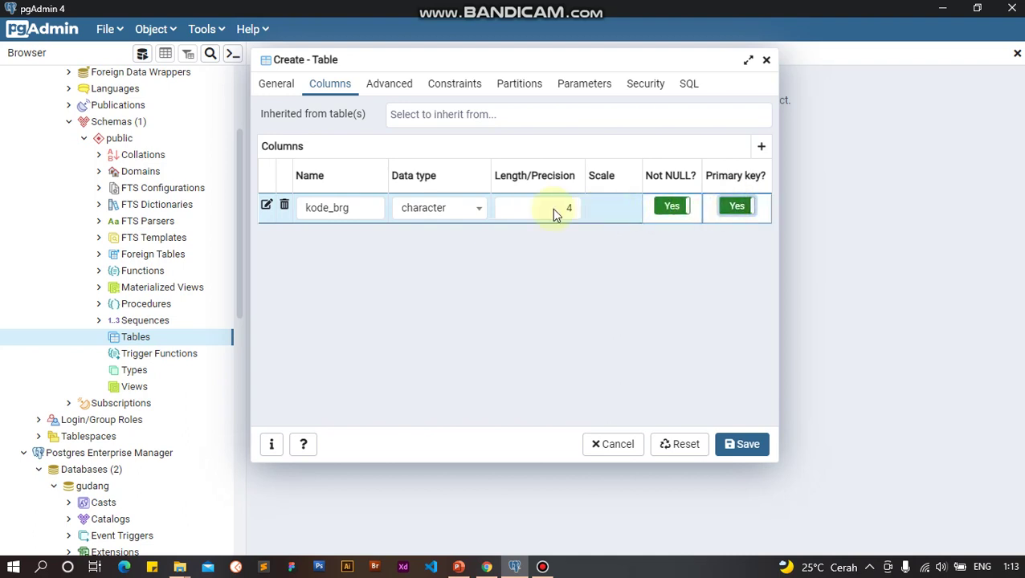
{"action": "left_click", "coordinate": [690, 214]}
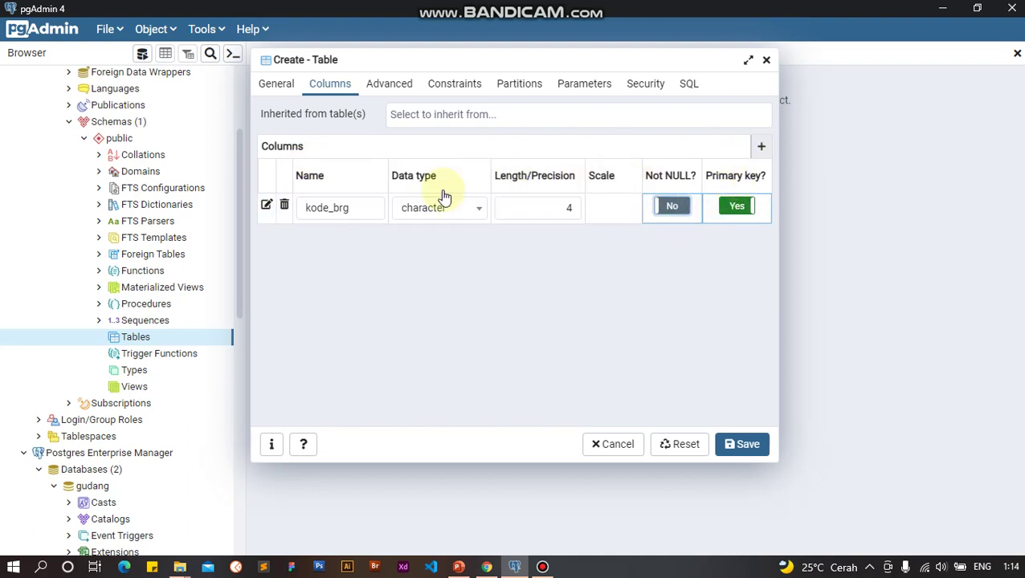
Add a nama_brg column of type character varying with length 20 and Not NULL set to Yes.
{"action": "left_click", "coordinate": [351, 241]}
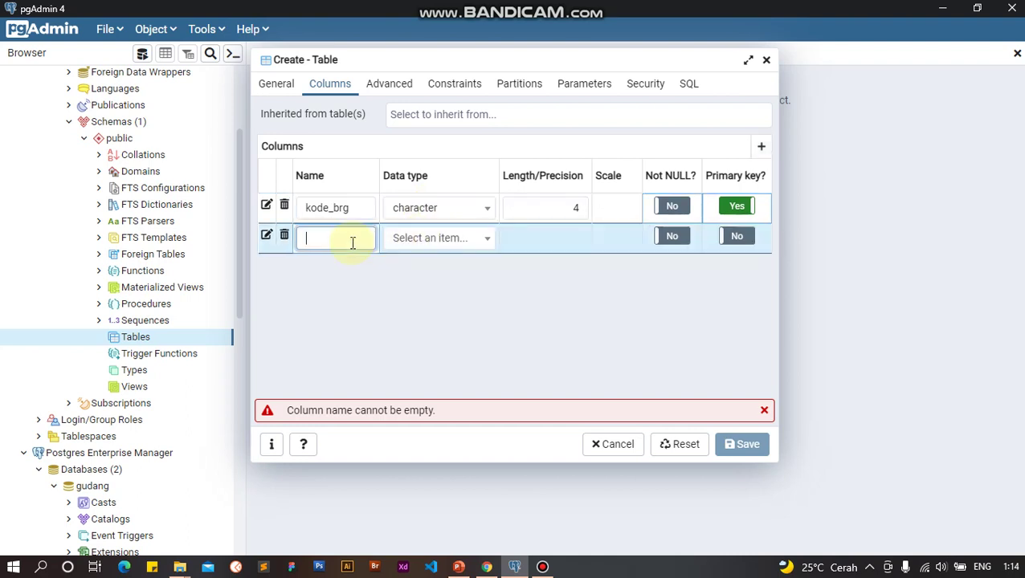
{"action": "type", "text": "nama_brg"}
{"action": "left_click", "coordinate": [395, 241]}
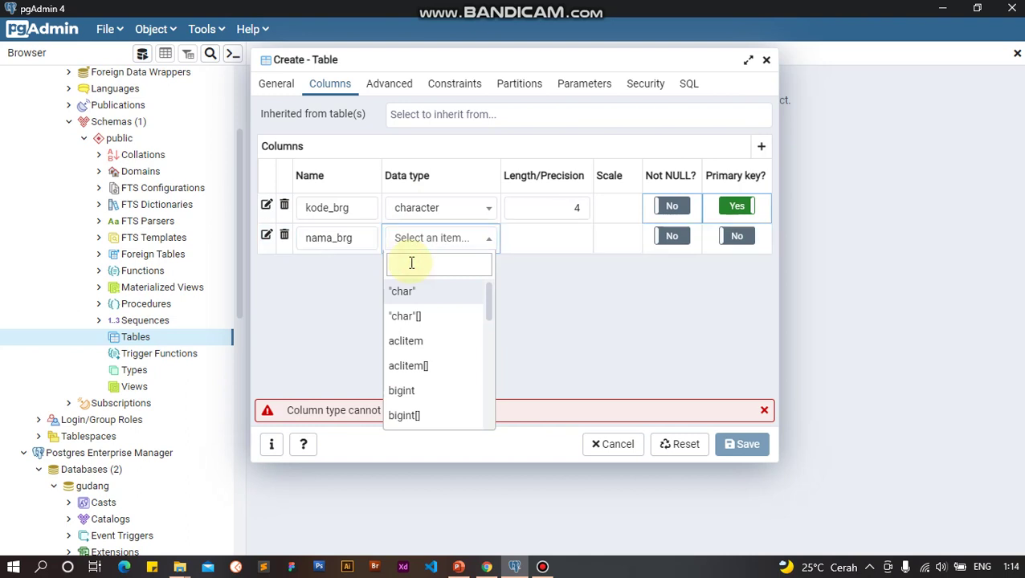
{"action": "type", "text": "char"}
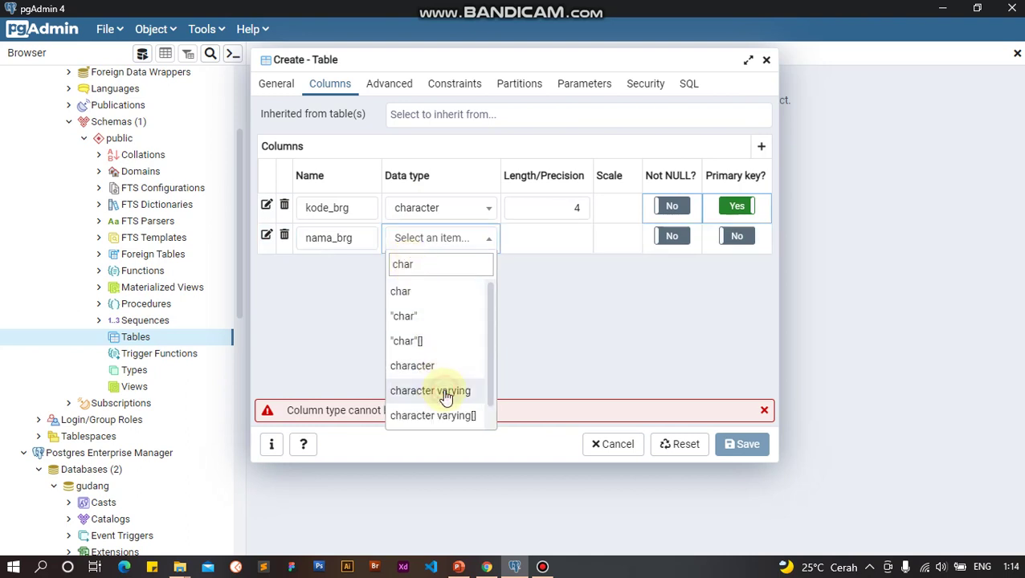
{"action": "left_click", "coordinate": [549, 247]}
{"action": "left_click", "coordinate": [550, 244]}
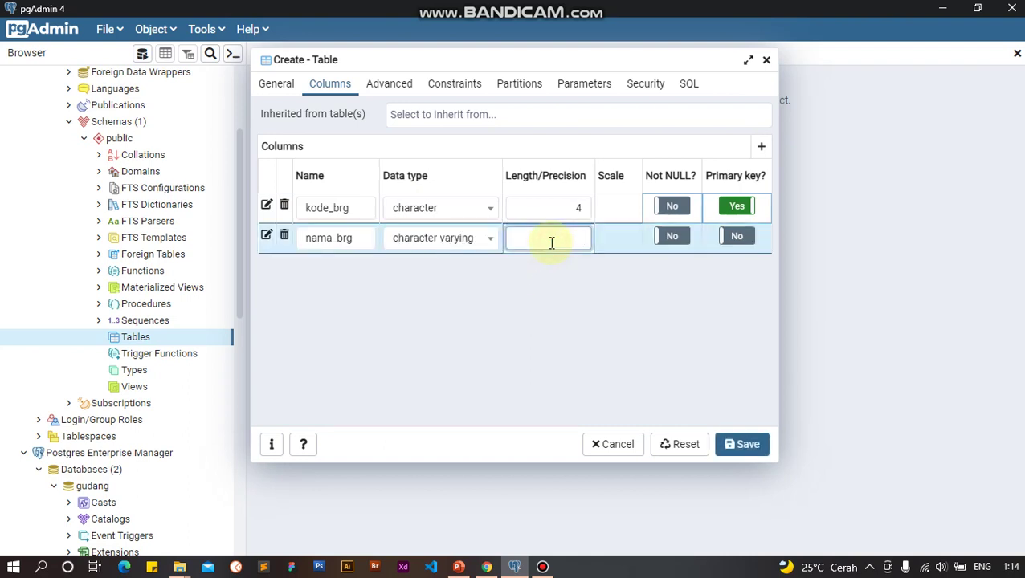
{"action": "type", "text": "20"}
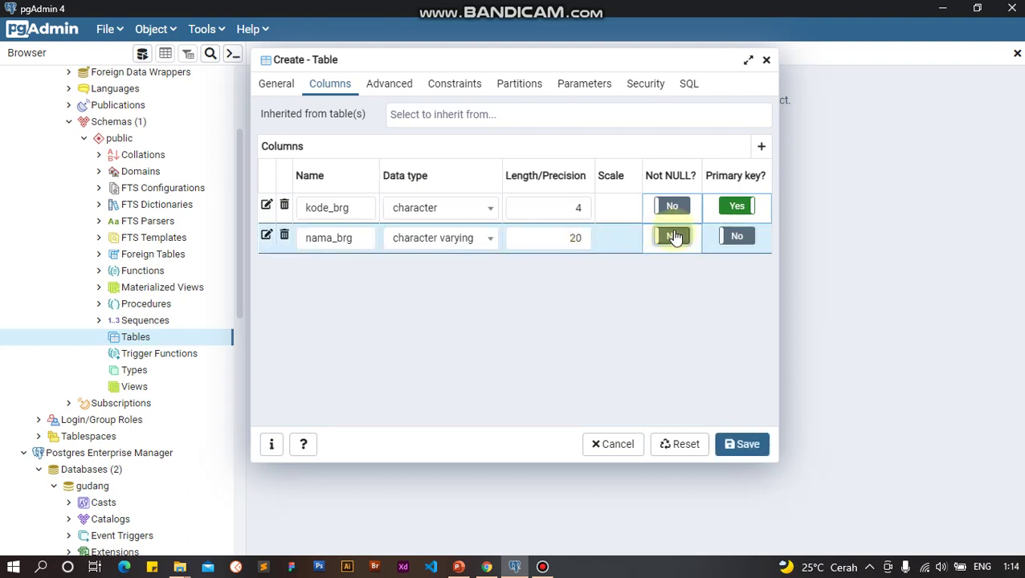
{"action": "left_click", "coordinate": [673, 236]}
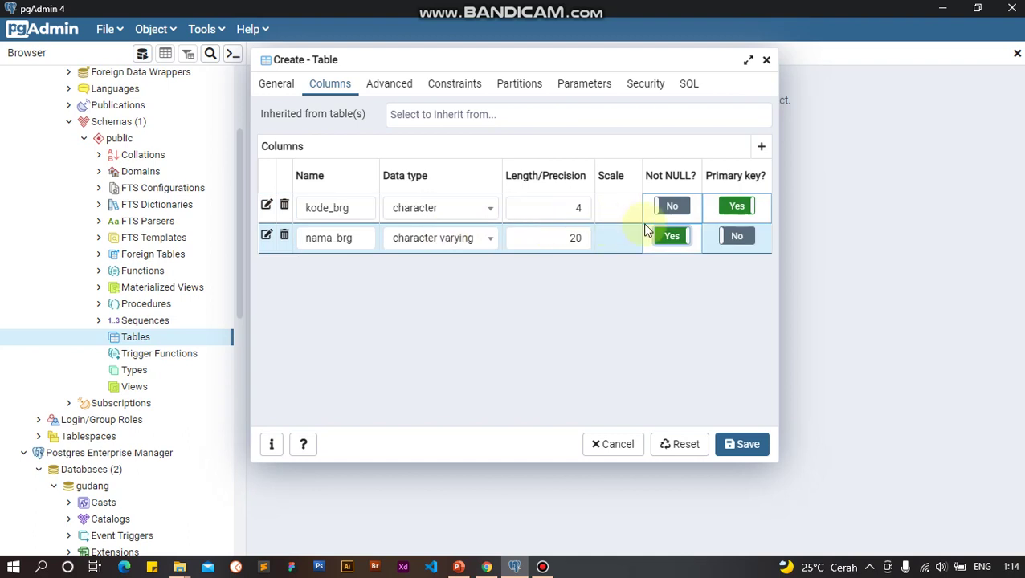
{"action": "left_click", "coordinate": [670, 207]}
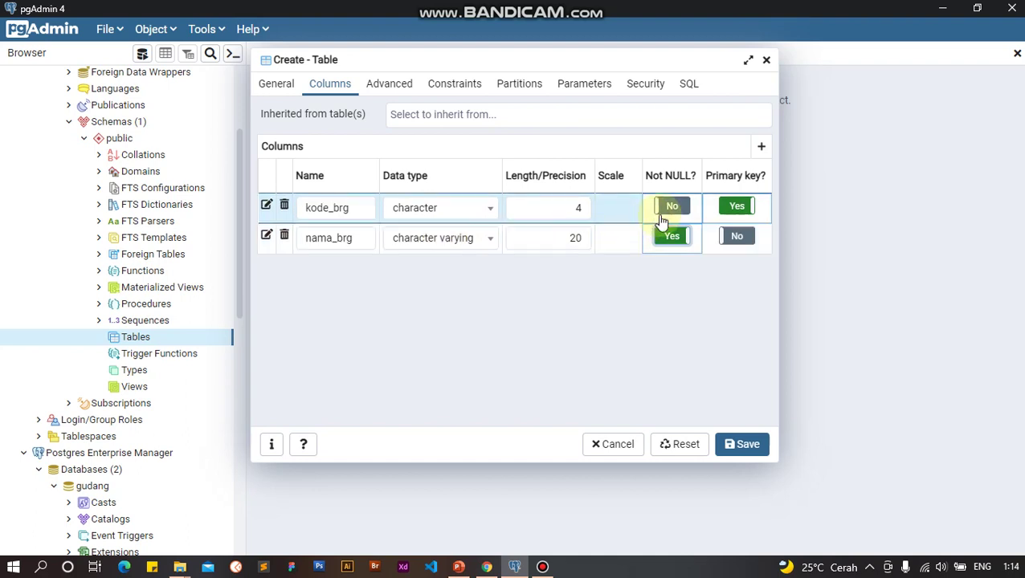
Add a third column named harga_brg with the data type integer and Not NULL set to Yes.
{"action": "left_click", "coordinate": [761, 148]}
{"action": "left_click", "coordinate": [761, 148]}
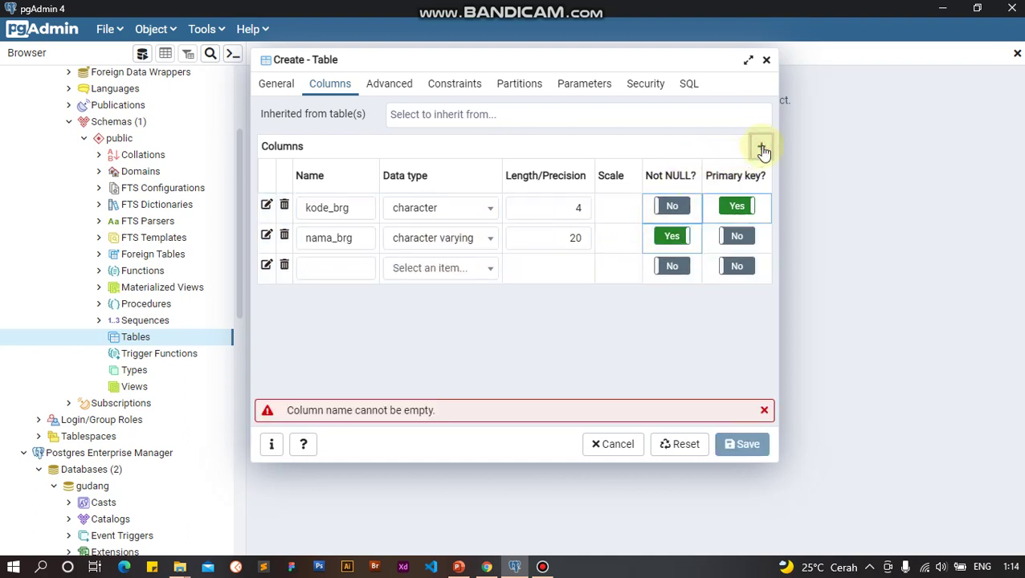
{"action": "left_click", "coordinate": [355, 270]}
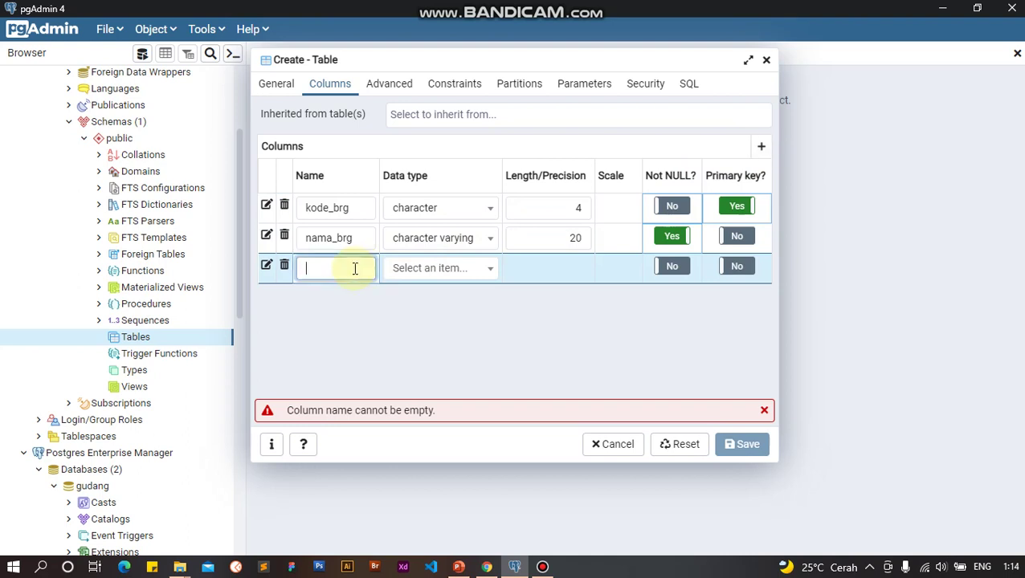
{"action": "type", "text": "harga_brg"}
{"action": "left_click", "coordinate": [410, 273]}
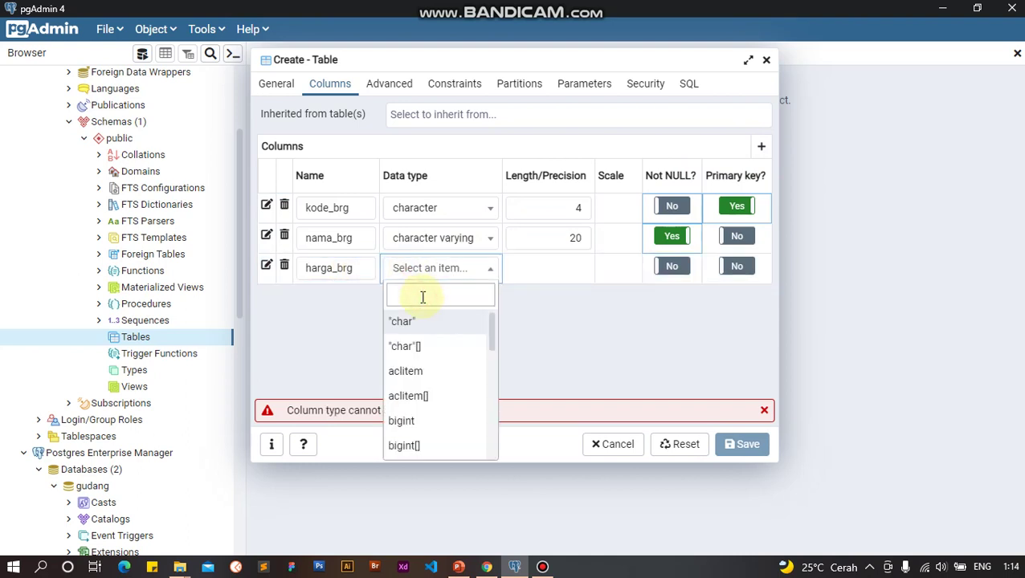
{"action": "type", "text": "integer"}
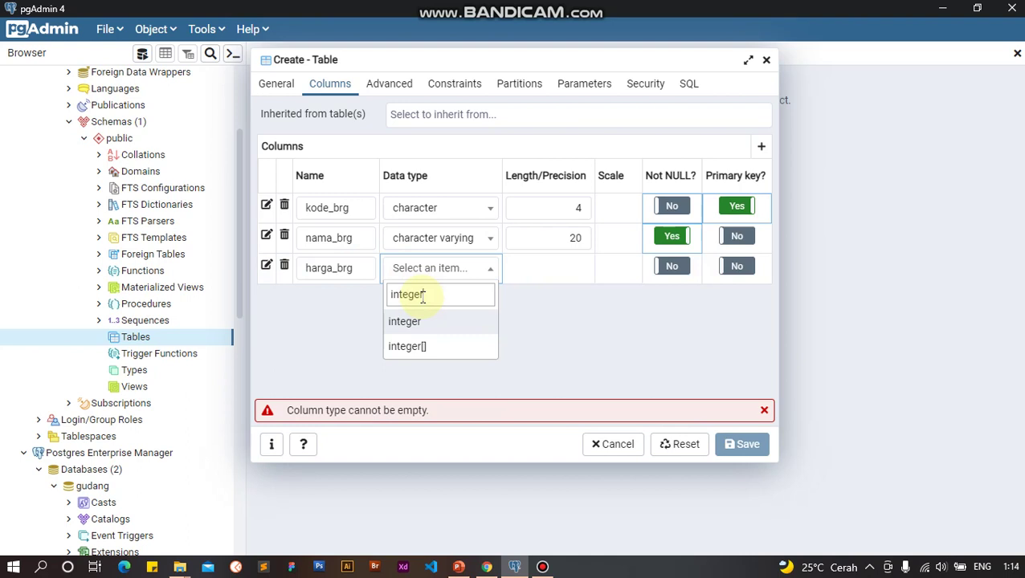
{"action": "left_click", "coordinate": [560, 268]}
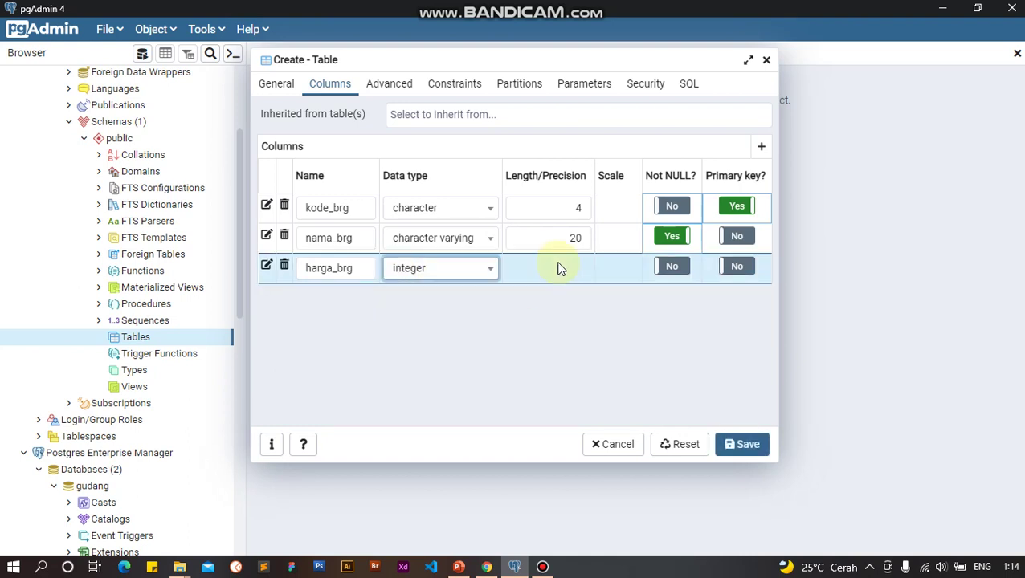
{"action": "left_click", "coordinate": [672, 265]}
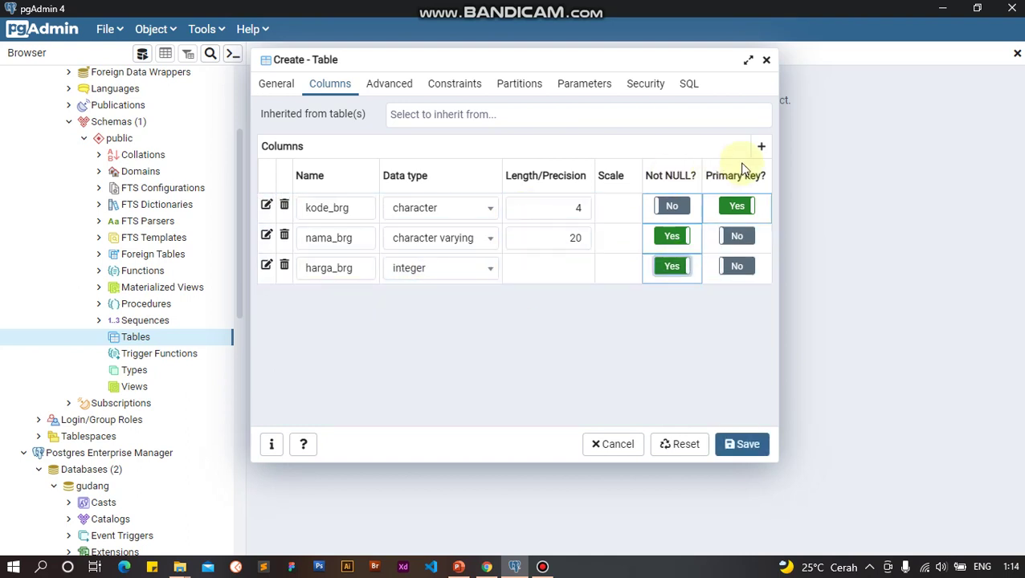
Add a fourth column named jumlah with the data type integer and Not NULL set to Yes.
{"action": "left_click", "coordinate": [761, 147]}
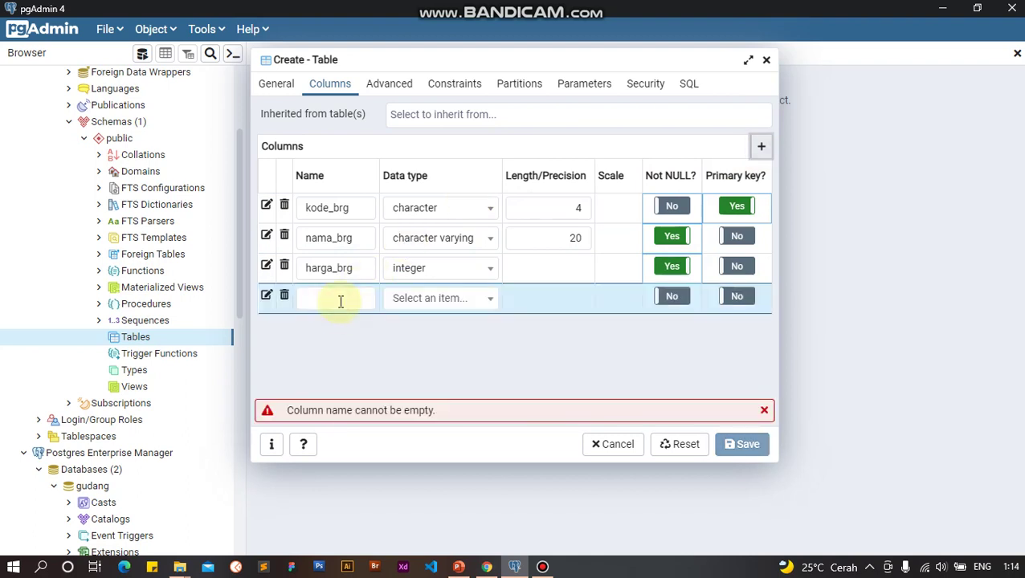
{"action": "left_click", "coordinate": [341, 301]}
{"action": "type", "text": "jumlah"}
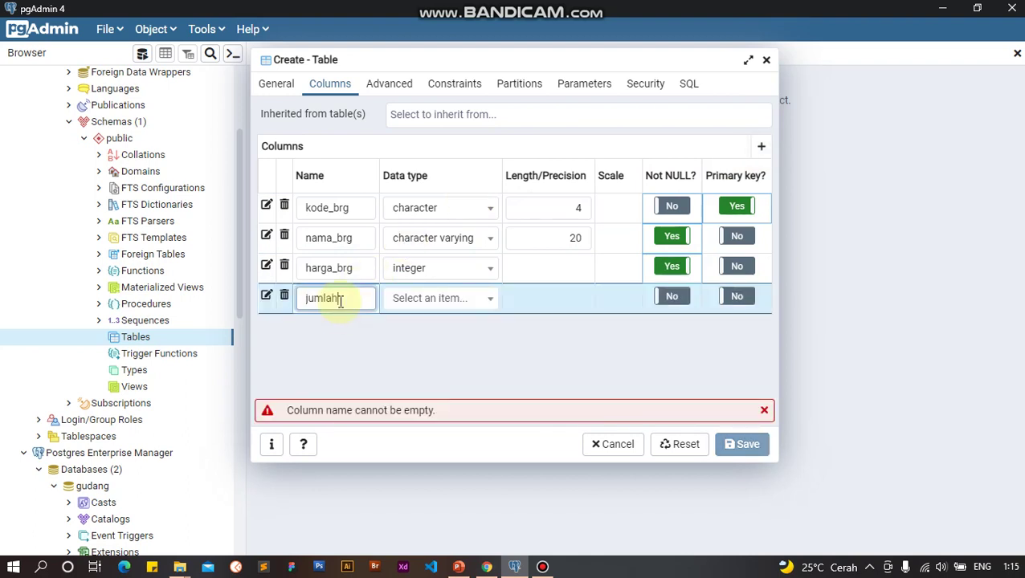
{"action": "left_click", "coordinate": [412, 297]}
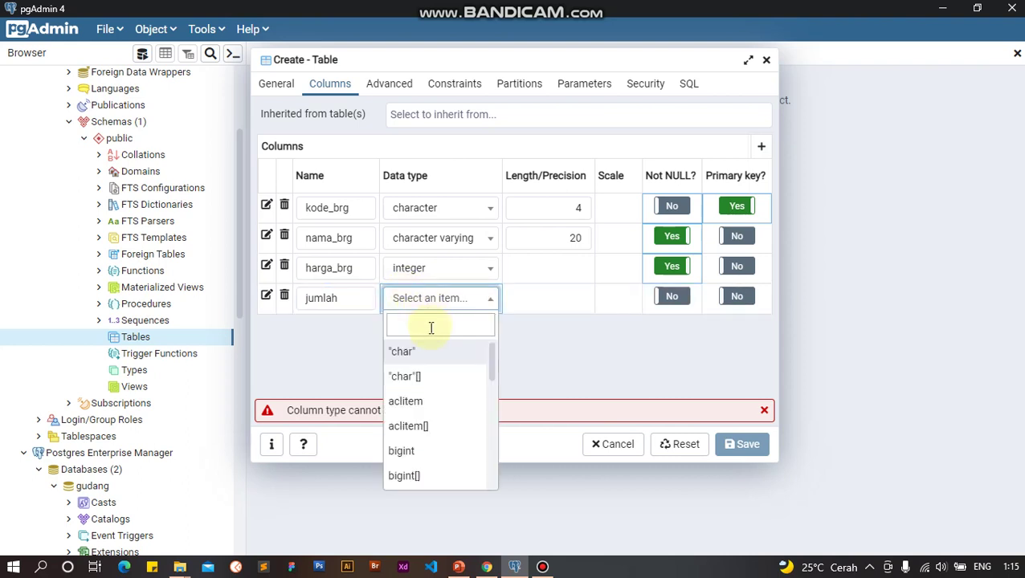
{"action": "type", "text": "ineteger"}
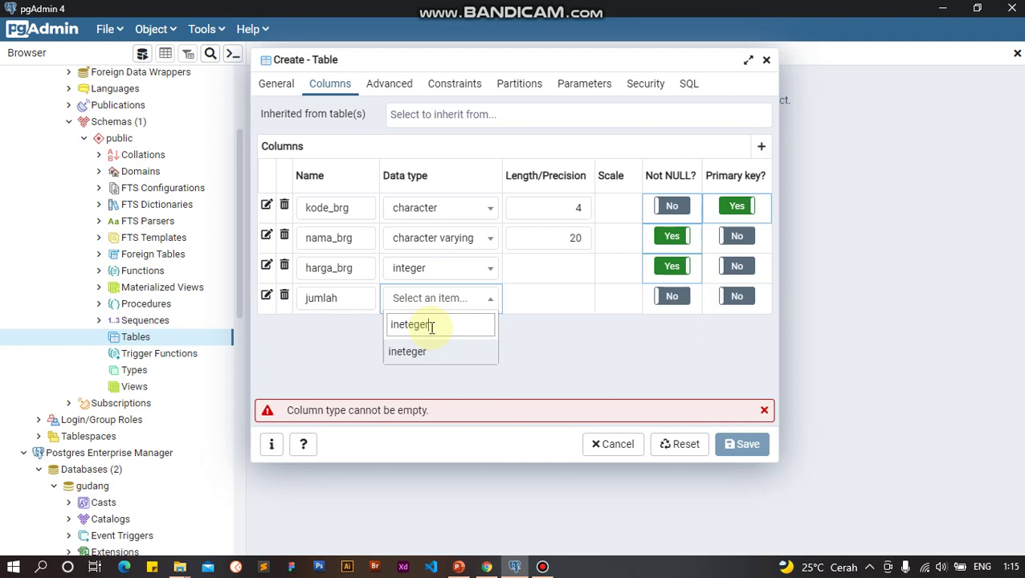
{"action": "key", "text": "ctrl+a"}
{"action": "key", "text": "BackSpace"}
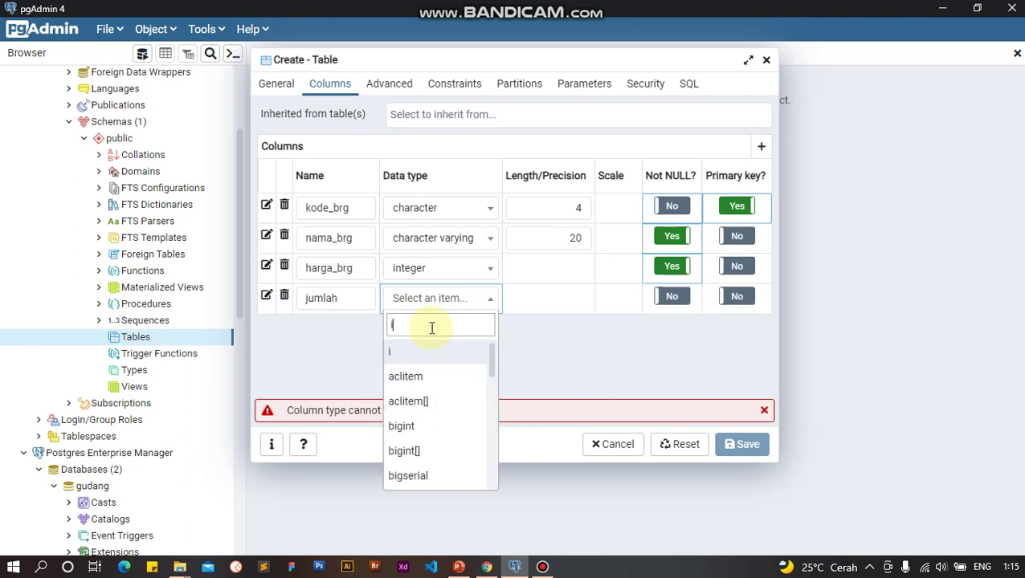
{"action": "type", "text": "integer"}
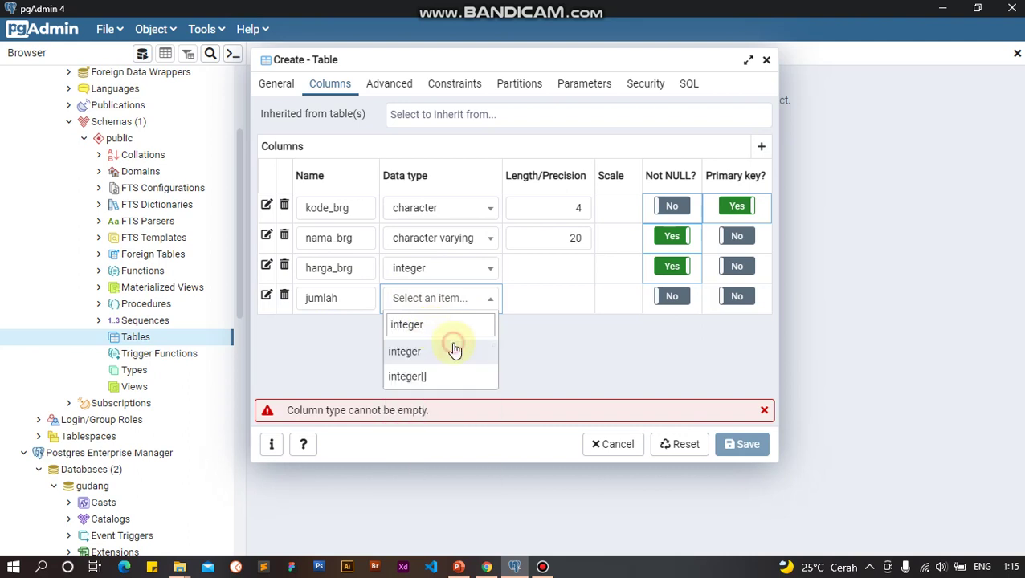
{"action": "left_click", "coordinate": [536, 308]}
{"action": "left_click", "coordinate": [682, 299]}
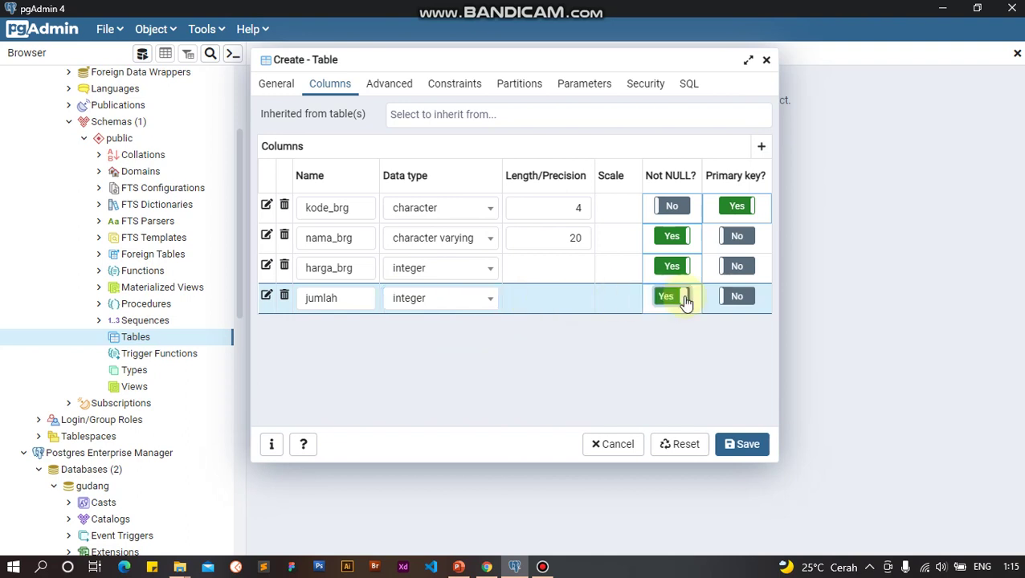
Review the new table's constraints, parameters and generated SQL, and save the barang table.
{"action": "left_click", "coordinate": [391, 82]}
{"action": "left_click", "coordinate": [446, 92]}
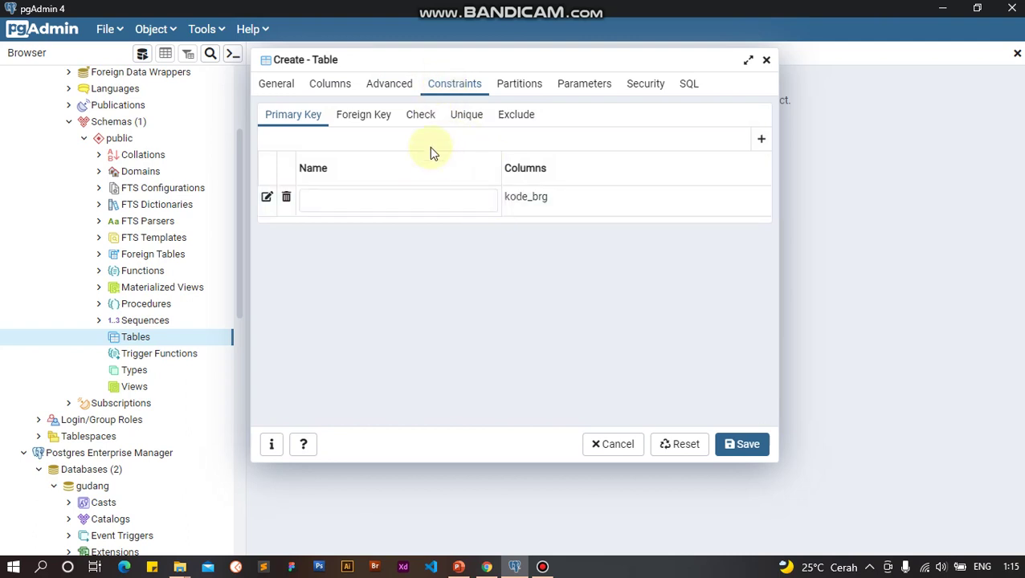
{"action": "left_click", "coordinate": [521, 90]}
{"action": "left_click", "coordinate": [572, 87]}
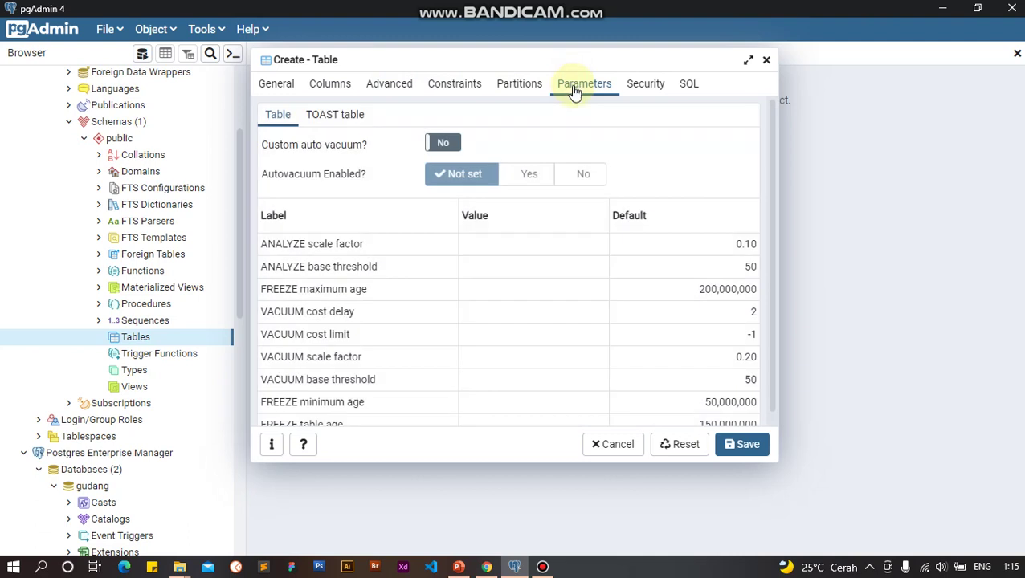
{"action": "scroll", "coordinate": [451, 259], "scroll_direction": "down", "scroll_amount": 1}
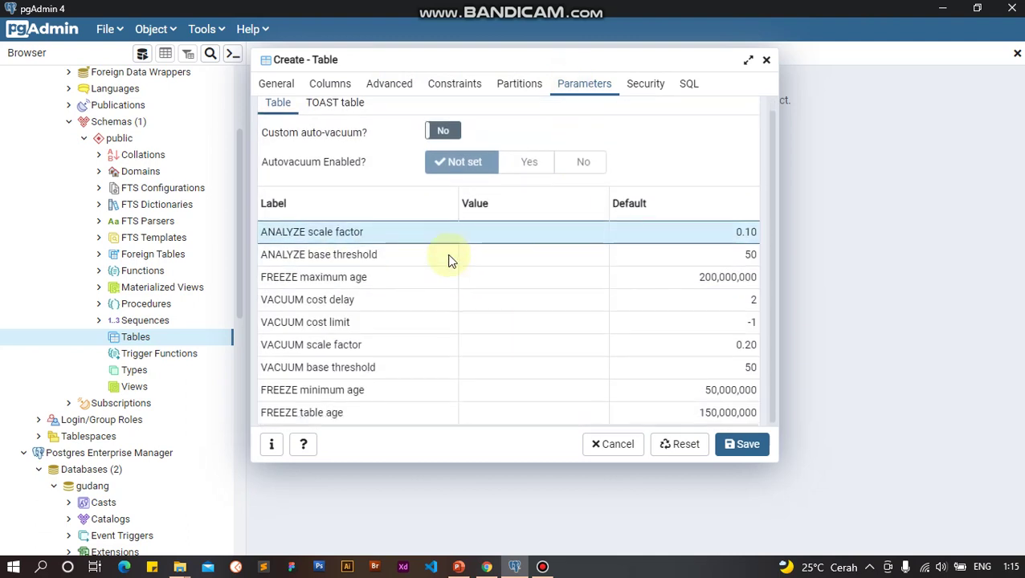
{"action": "left_click", "coordinate": [662, 94]}
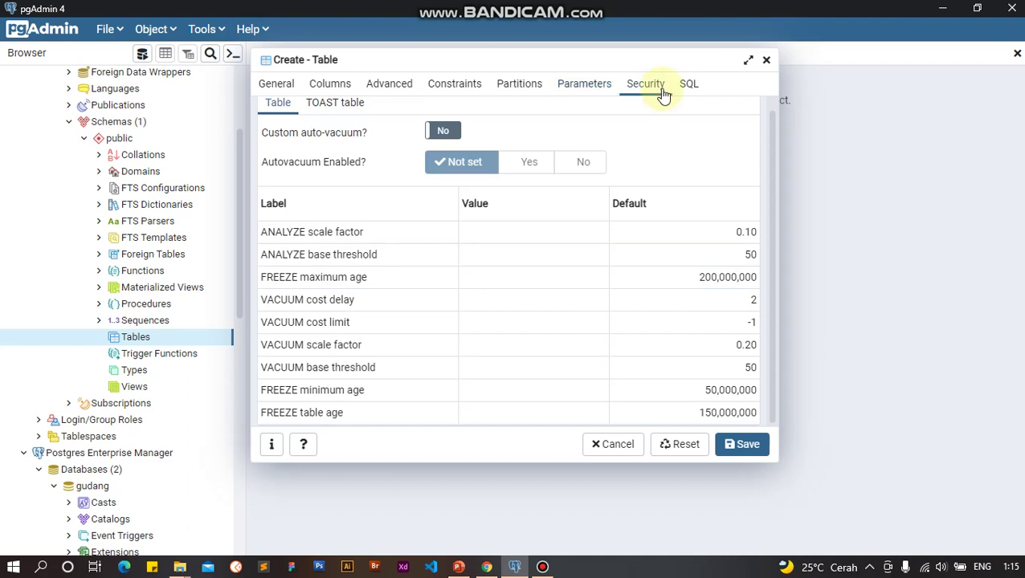
{"action": "left_click", "coordinate": [682, 97]}
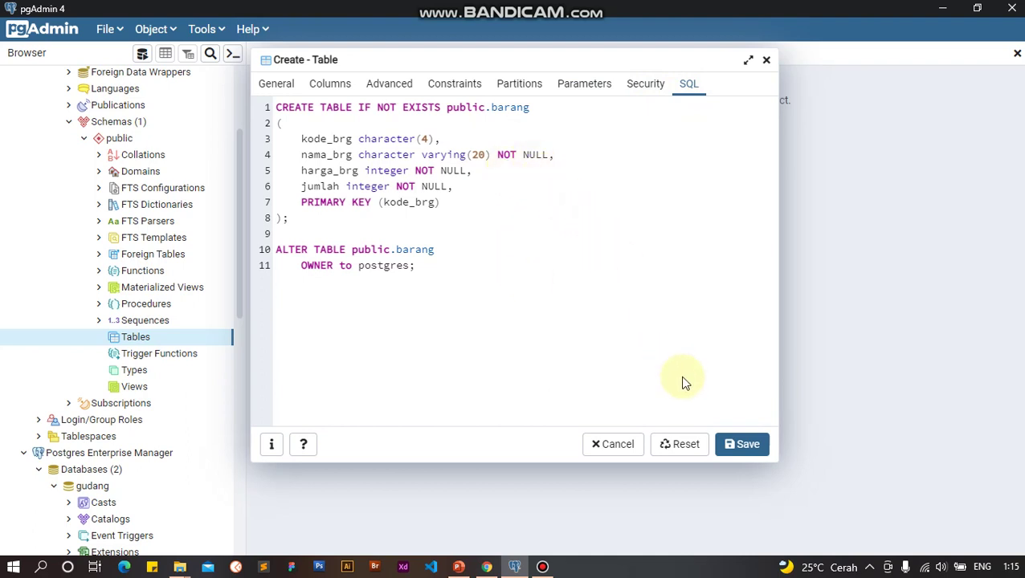
{"action": "left_click", "coordinate": [732, 449]}
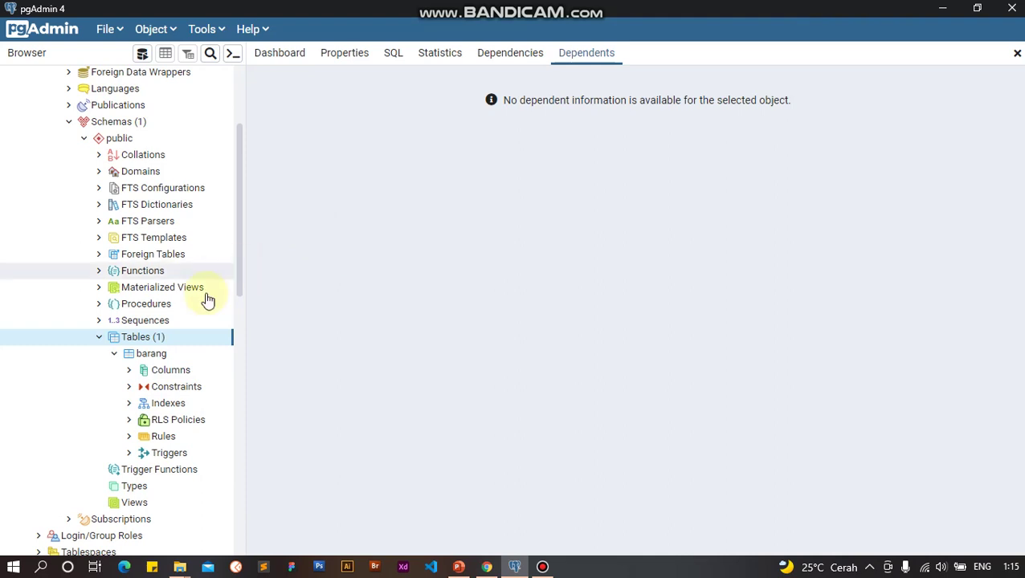
List the barang table's columns and open a CREATE script for the table in the query editor.
{"action": "left_click", "coordinate": [129, 370]}
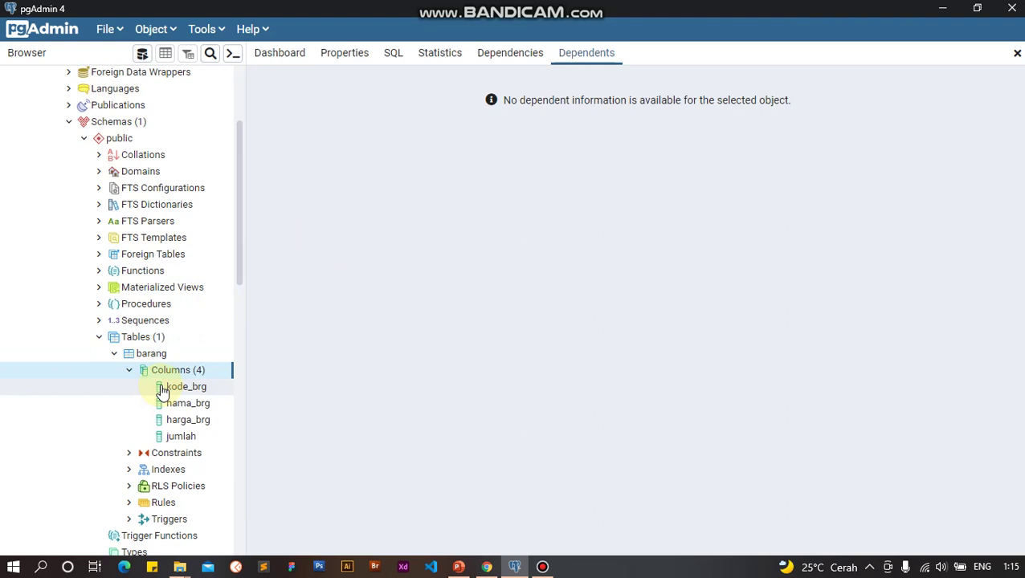
{"action": "left_click", "coordinate": [162, 391]}
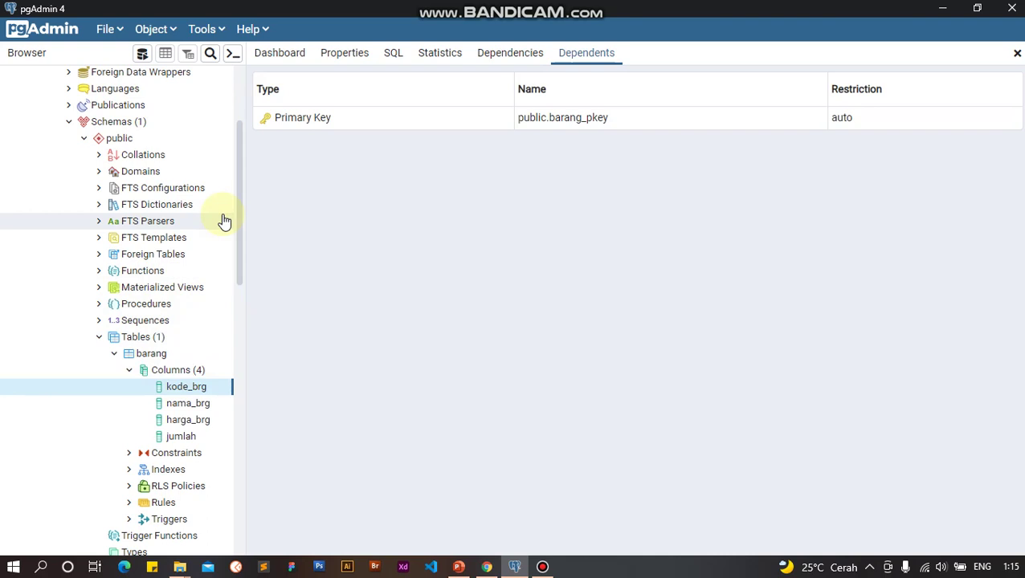
{"action": "left_click", "coordinate": [211, 359]}
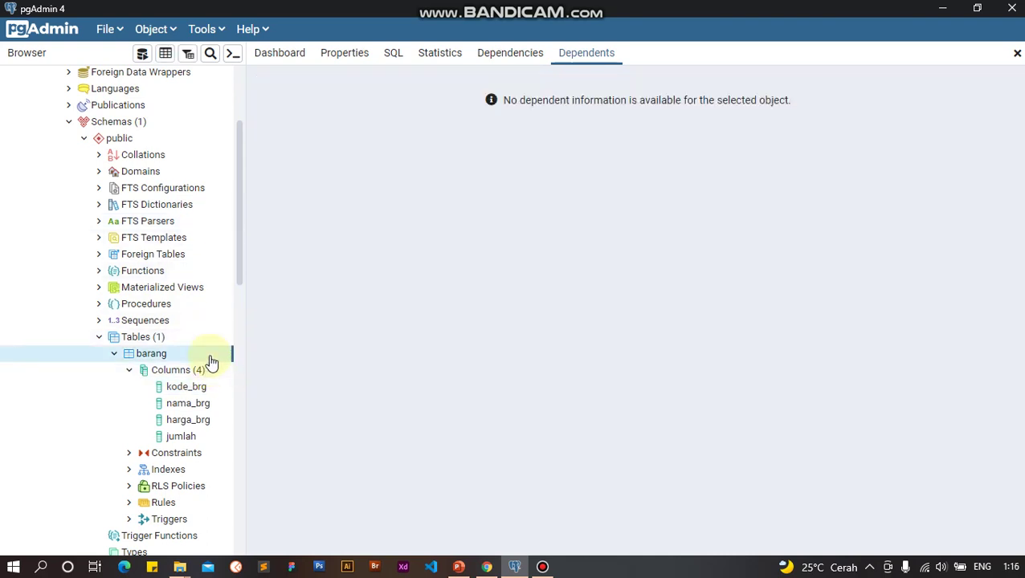
{"action": "right_click", "coordinate": [211, 363]}
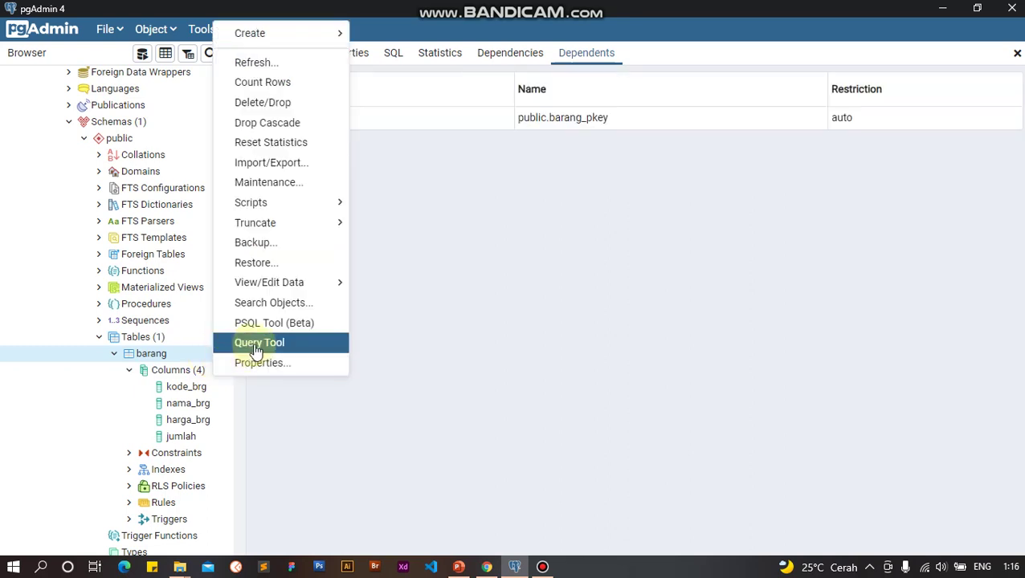
{"action": "mouse_move", "coordinate": [330, 206]}
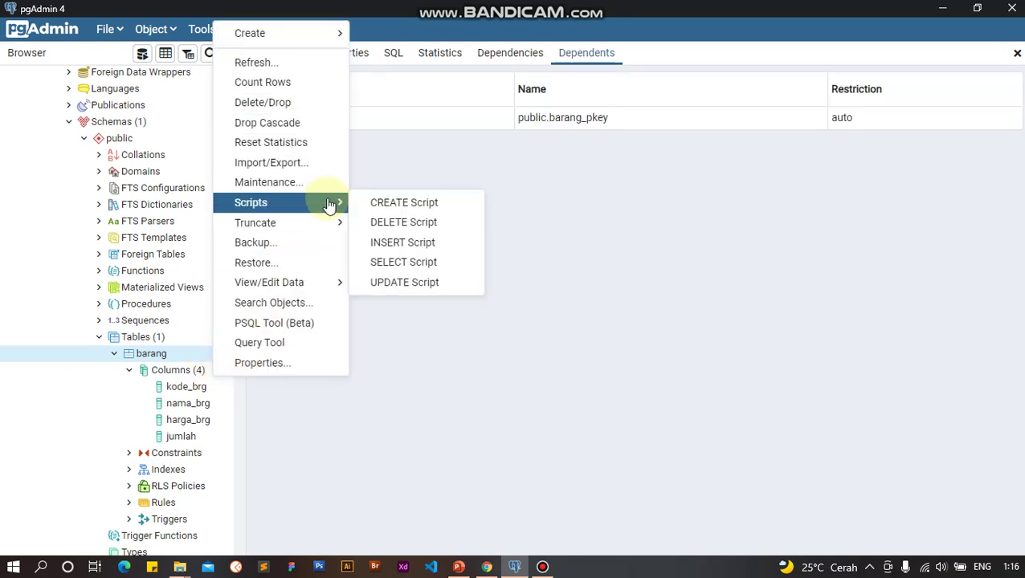
{"action": "left_click", "coordinate": [371, 204]}
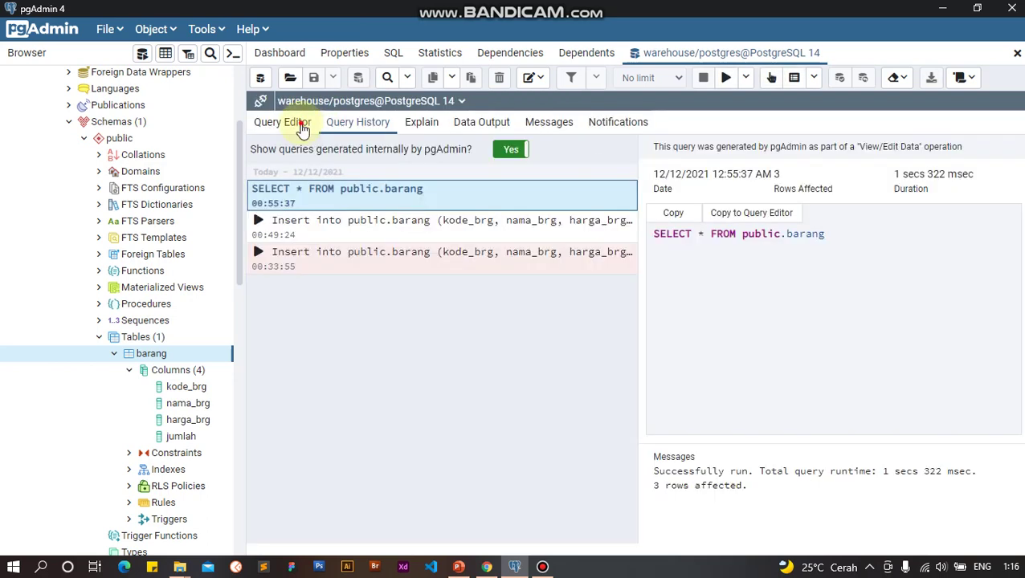
{"action": "left_click", "coordinate": [303, 128]}
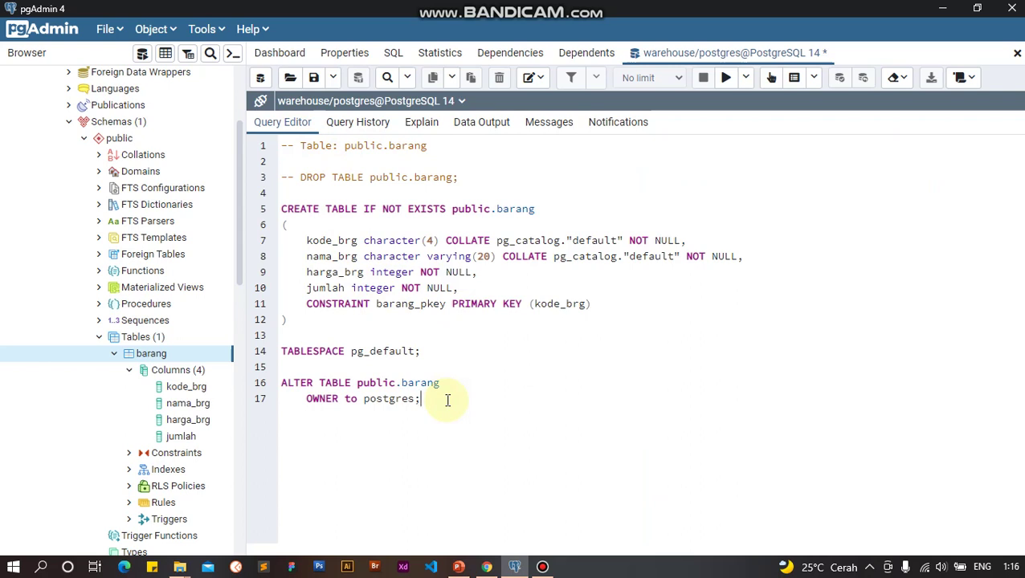
Clear the whole generated CREATE script from the query editor.
{"action": "key", "text": "Return"}
{"action": "key", "text": "Return"}
{"action": "key", "text": "BackSpace"}
{"action": "key", "text": "ctrl+a"}
{"action": "key", "text": "BackSpace"}
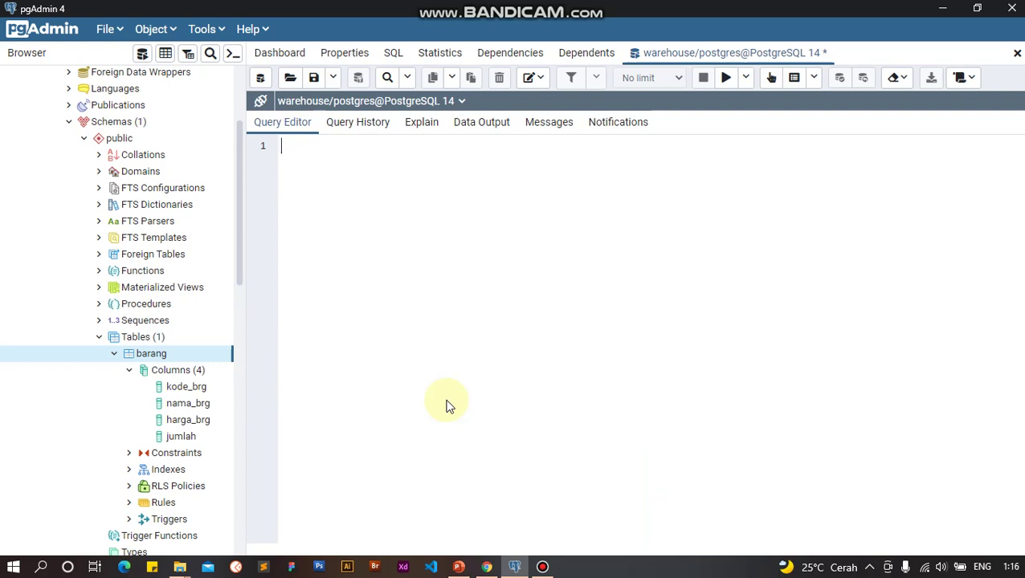
Write the start of an Insert into public.barang statement, listing the columns kode_brg and nama_brg.
{"action": "type", "text": "Insert"}
{"action": "key", "text": "ctrl+a"}
{"action": "key", "text": "BackSpace"}
{"action": "type", "text": "Insert into public"}
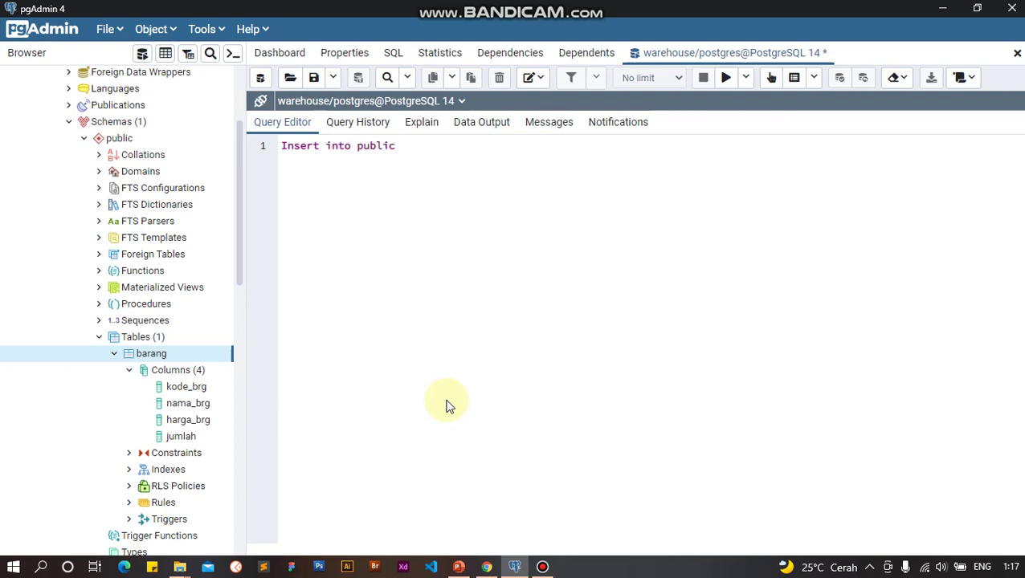
{"action": "type", "text": ".barang"}
{"action": "type", "text": " ("}
{"action": "type", "text": "kode_brg"}
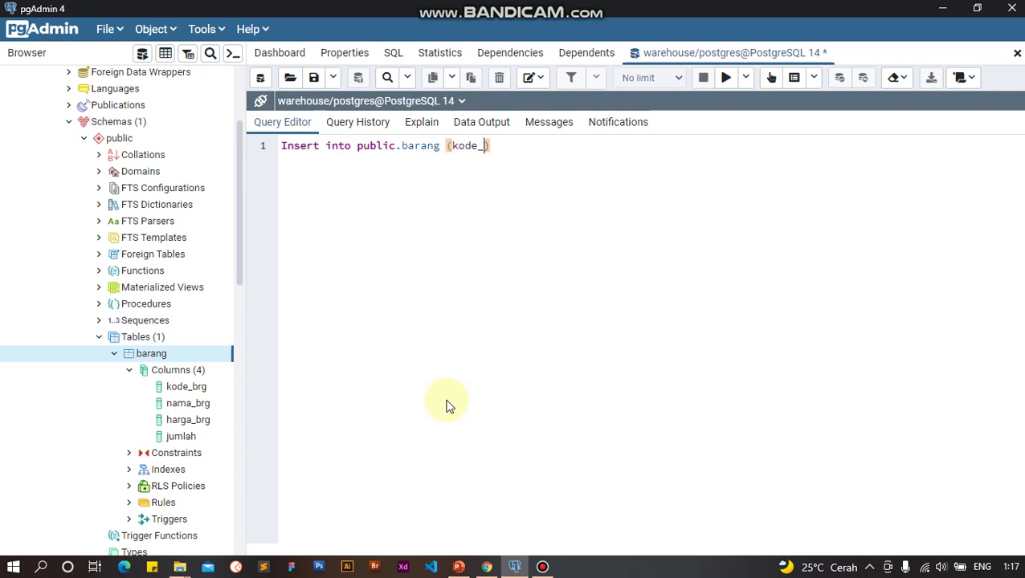
{"action": "type", "text": ", nama_brg,"}
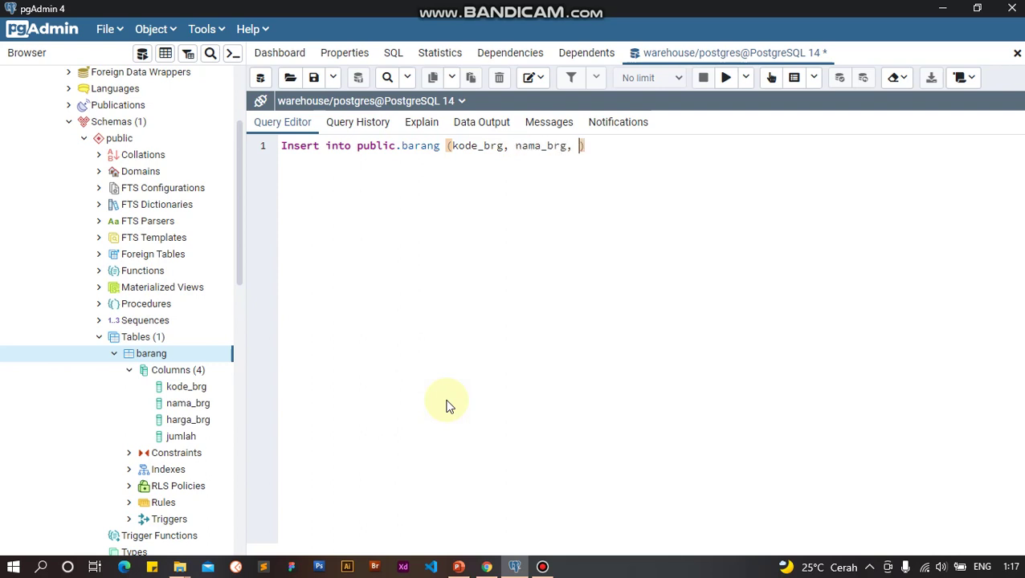